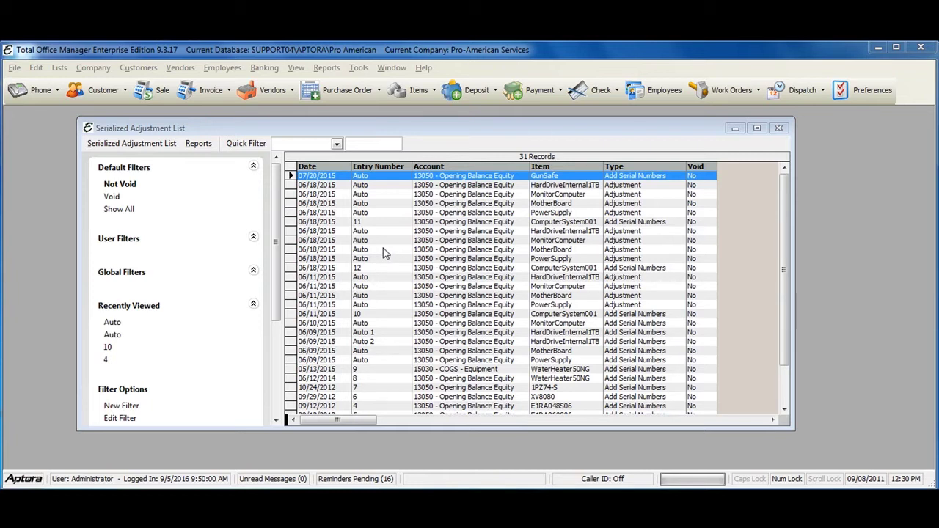
click(88, 69)
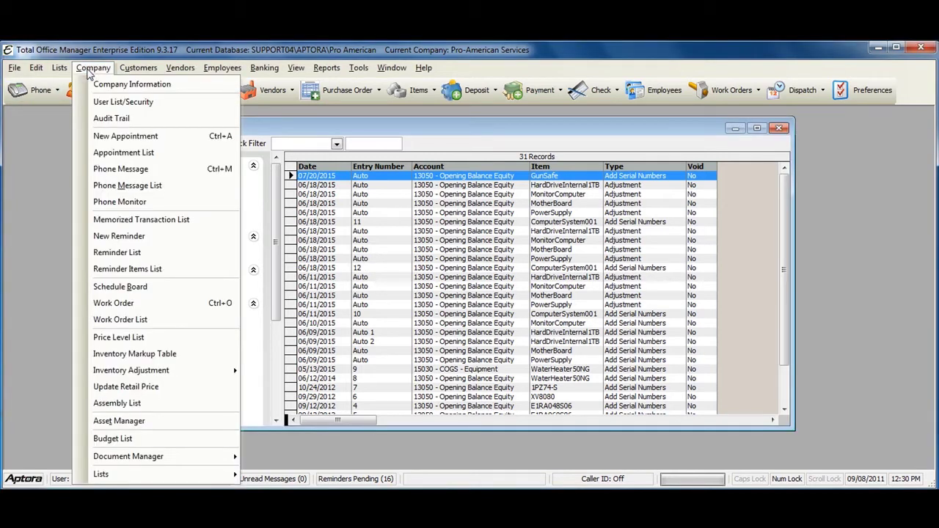
mouse_move(152, 373)
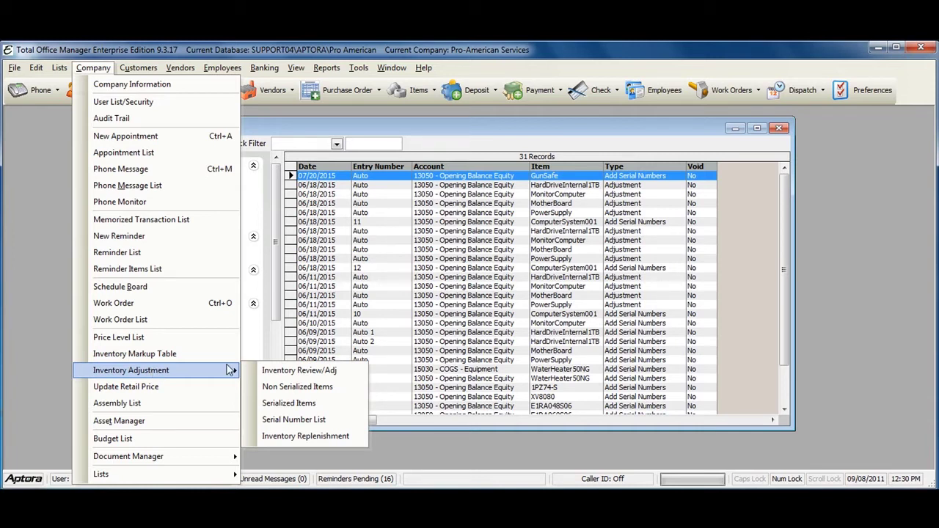
click(301, 405)
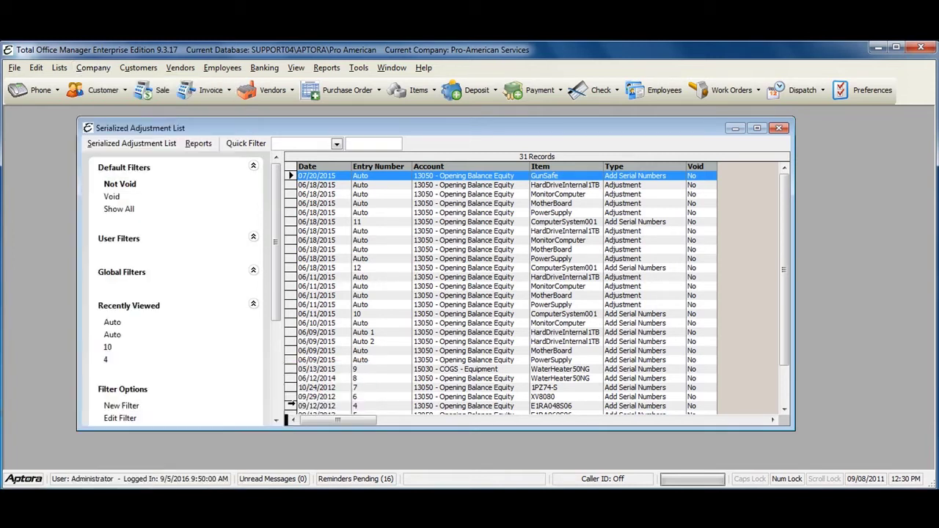
Start serial-number adjustment entry 13 for item 1PZ77-S
right_click(341, 195)
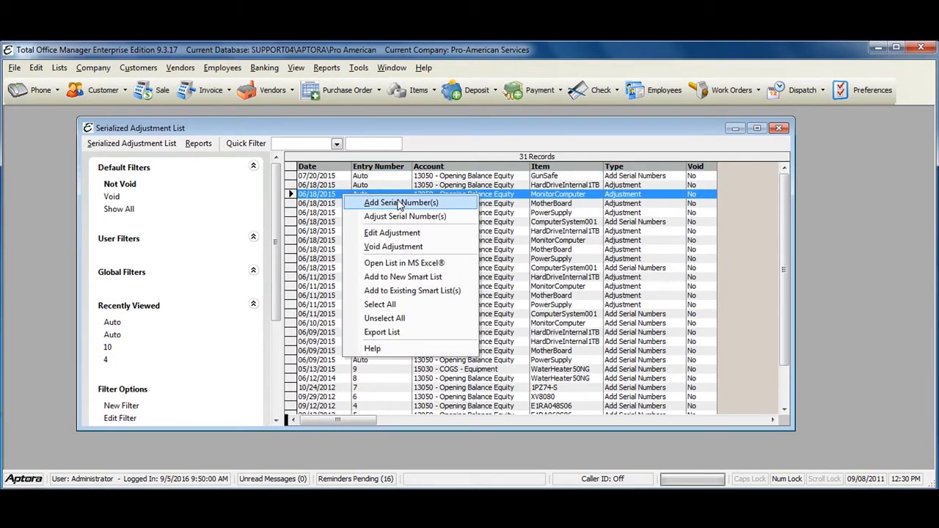
click(397, 217)
drag(389, 119, 363, 129)
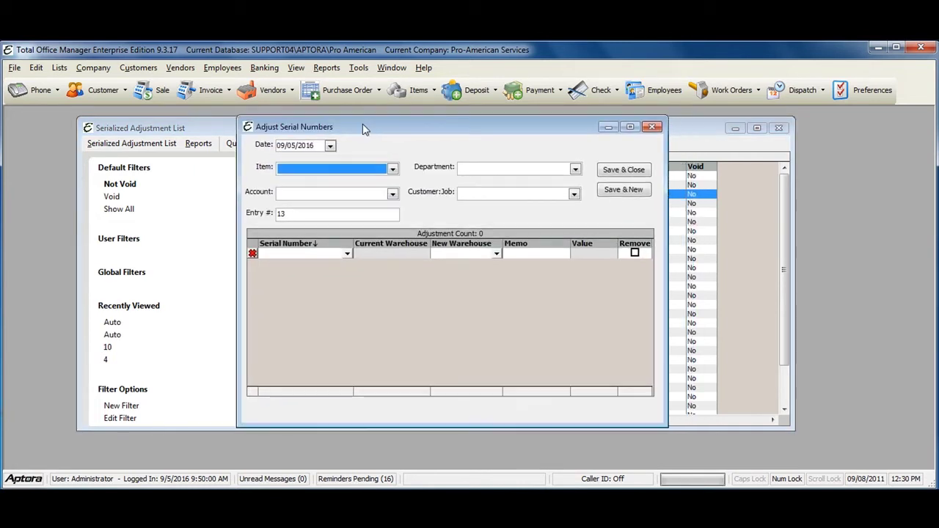
click(394, 170)
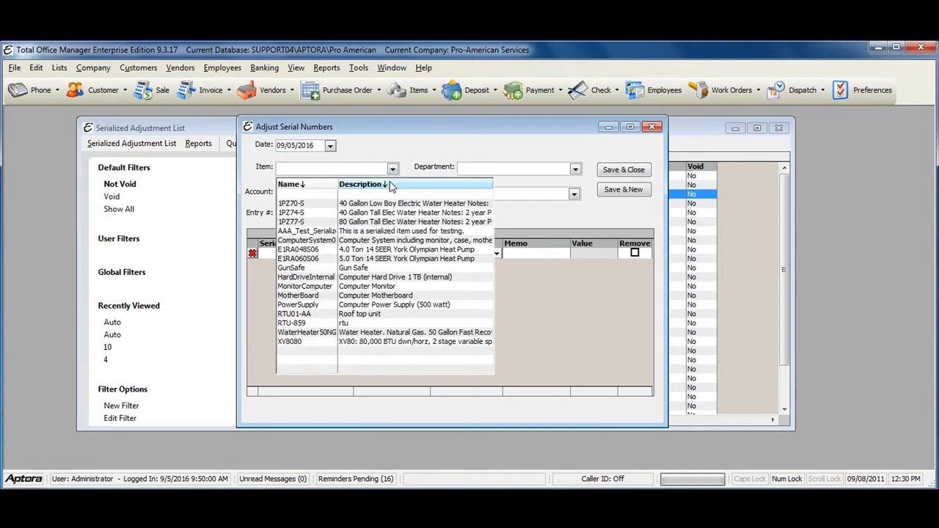
click(390, 221)
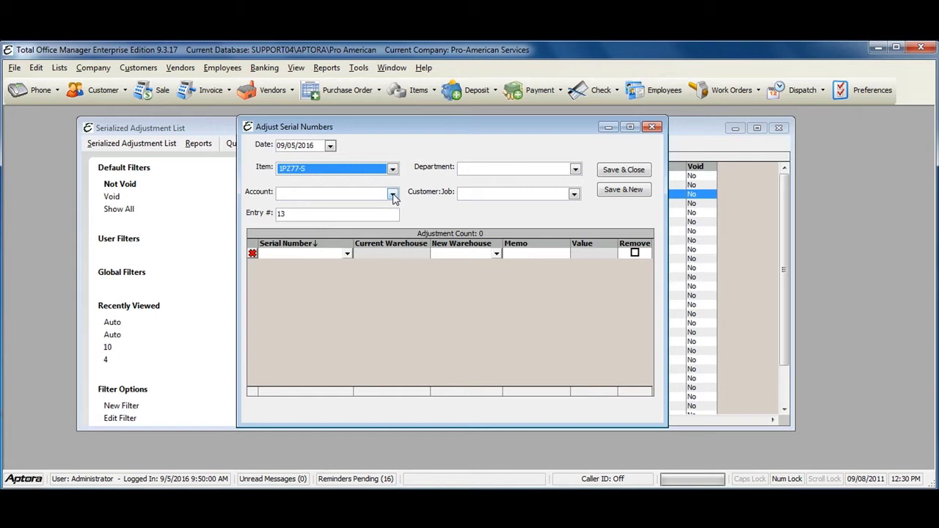
click(392, 195)
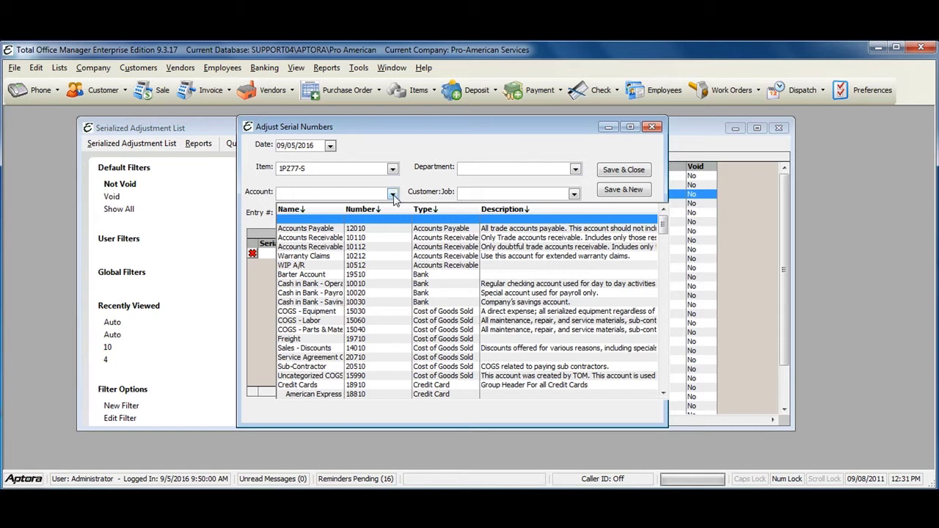
Set the adjustment account to Freight, leaving Department and Customer:Job empty
click(441, 339)
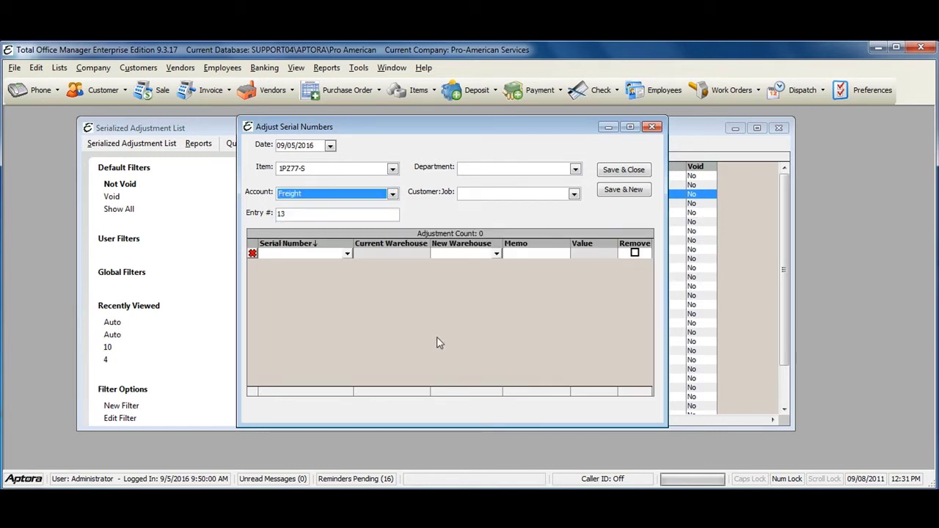
click(576, 169)
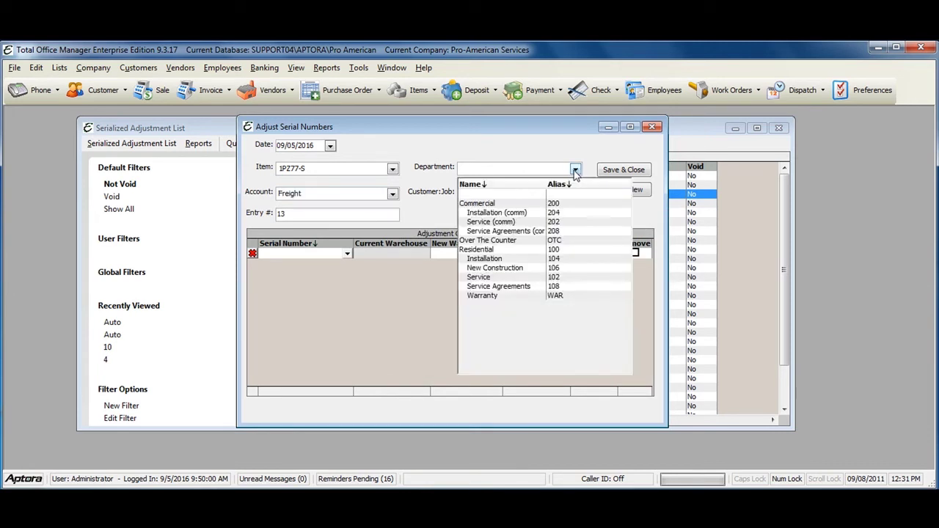
click(575, 170)
click(574, 193)
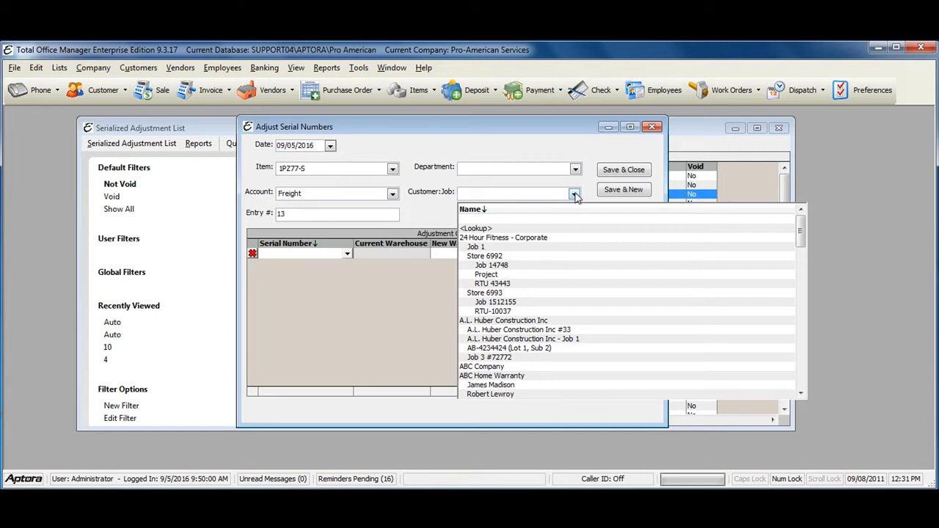
click(574, 194)
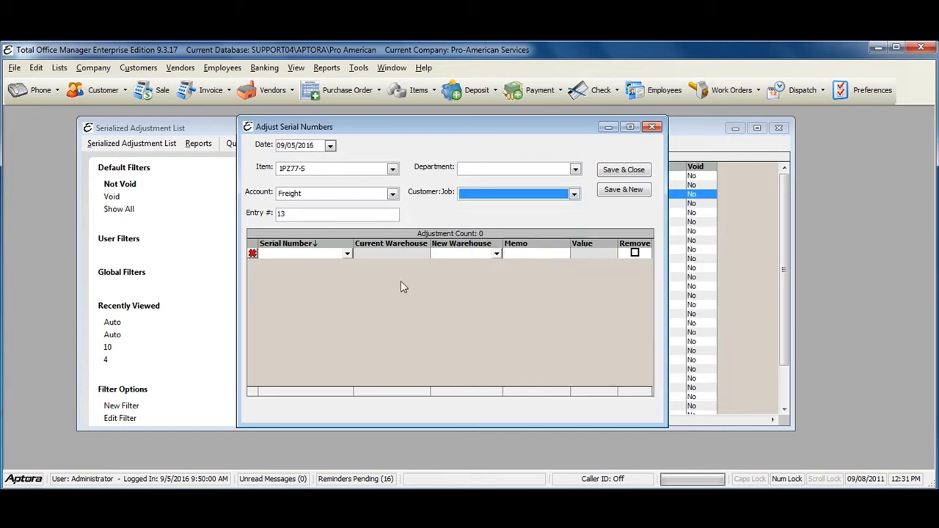
Add serial B-77777 from Main Warehouse as the first row, with Remove left unchecked
click(348, 254)
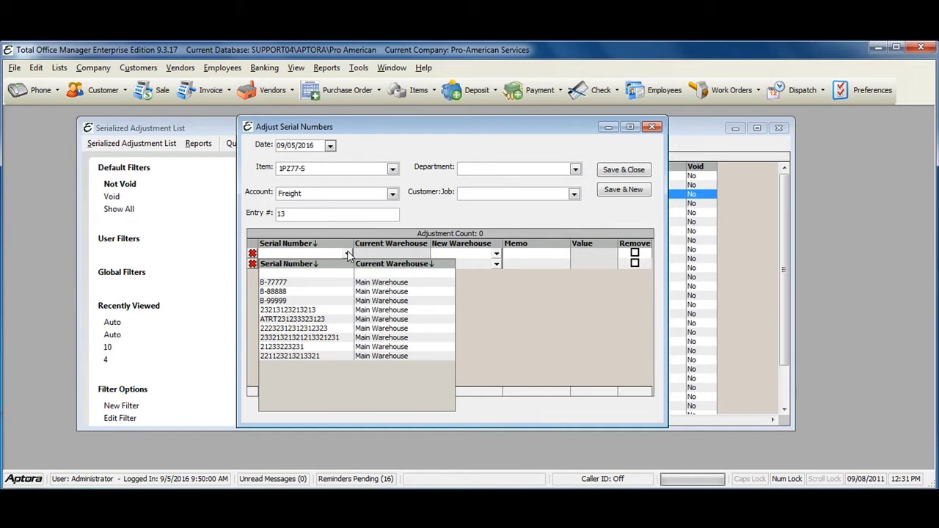
click(299, 281)
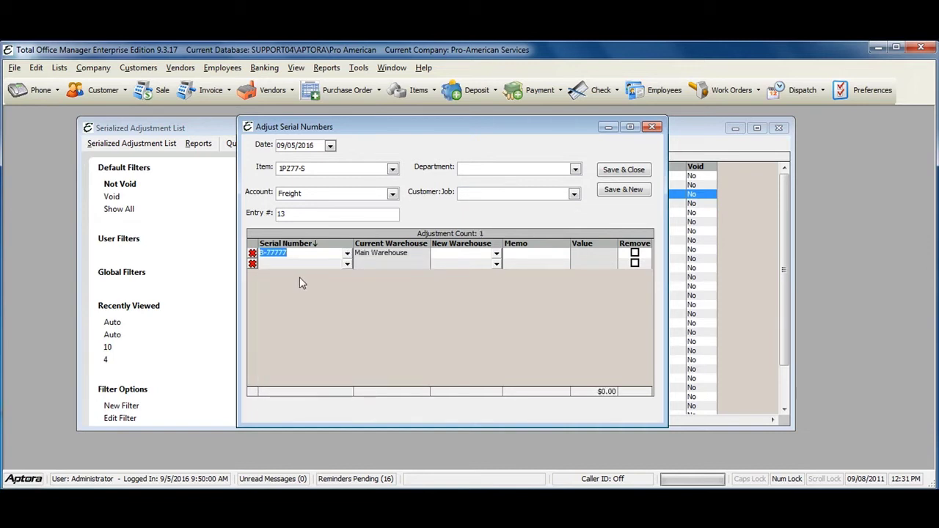
click(635, 254)
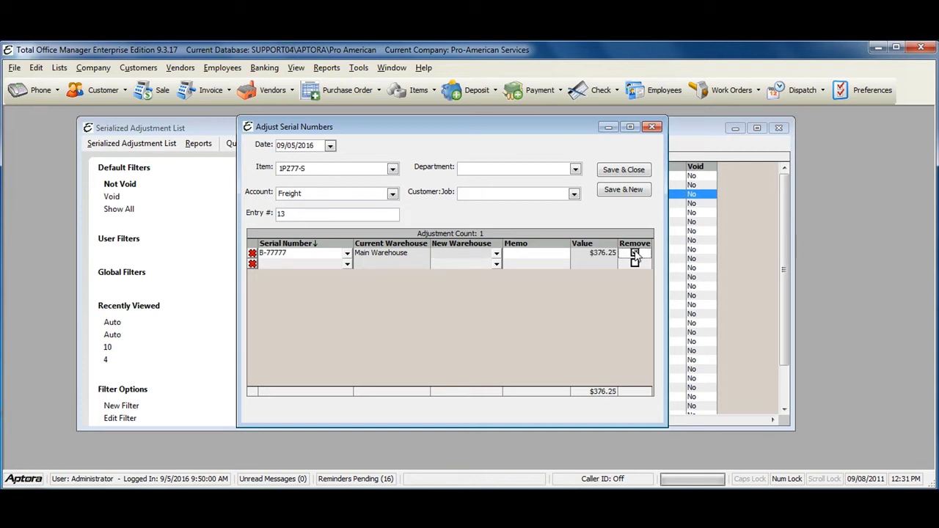
click(634, 254)
click(634, 254)
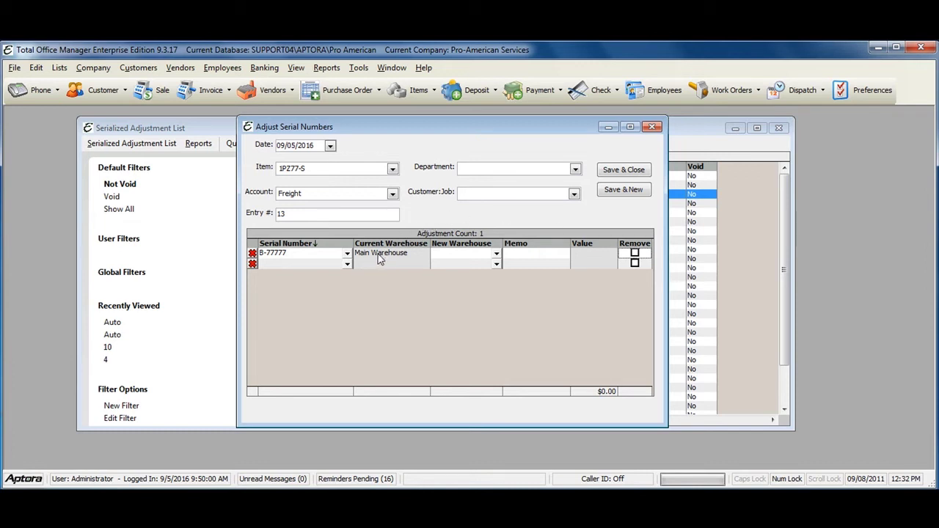
Move serial B-77777 to Truck #1 and save the adjustment
click(497, 255)
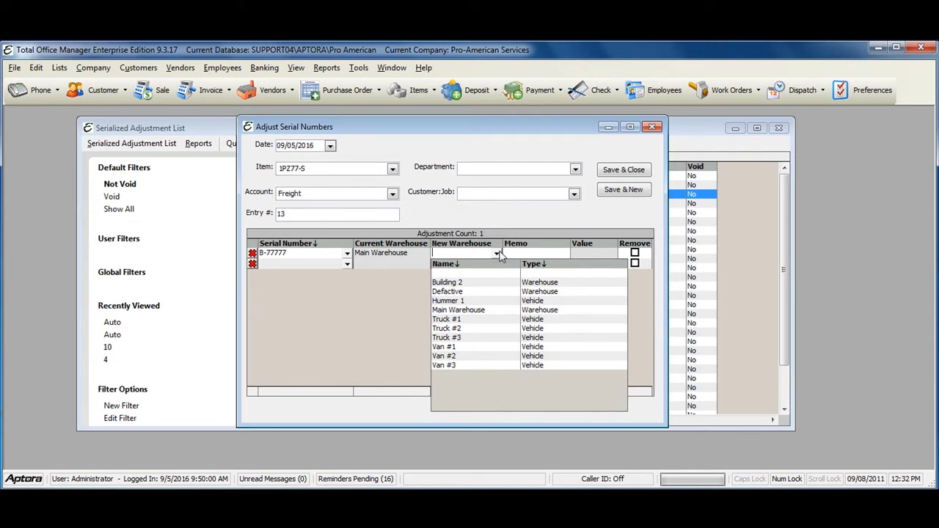
click(465, 319)
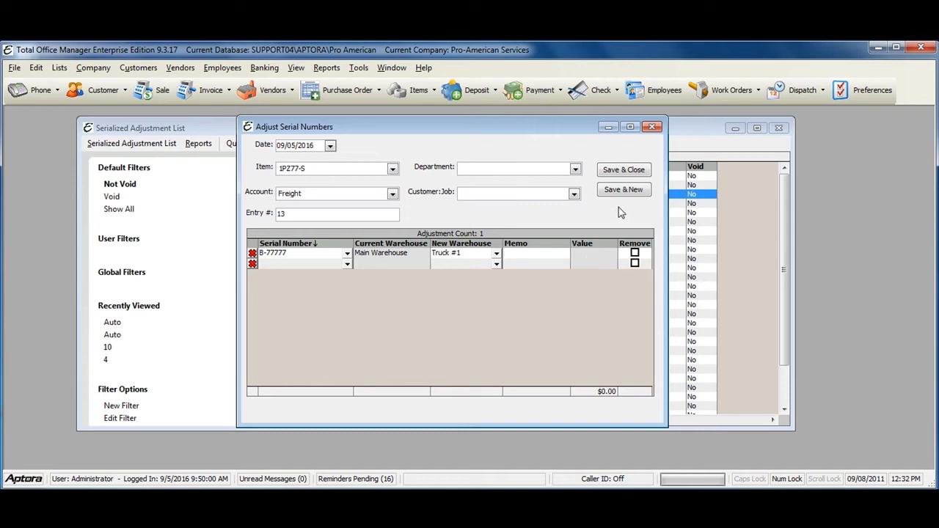
click(633, 173)
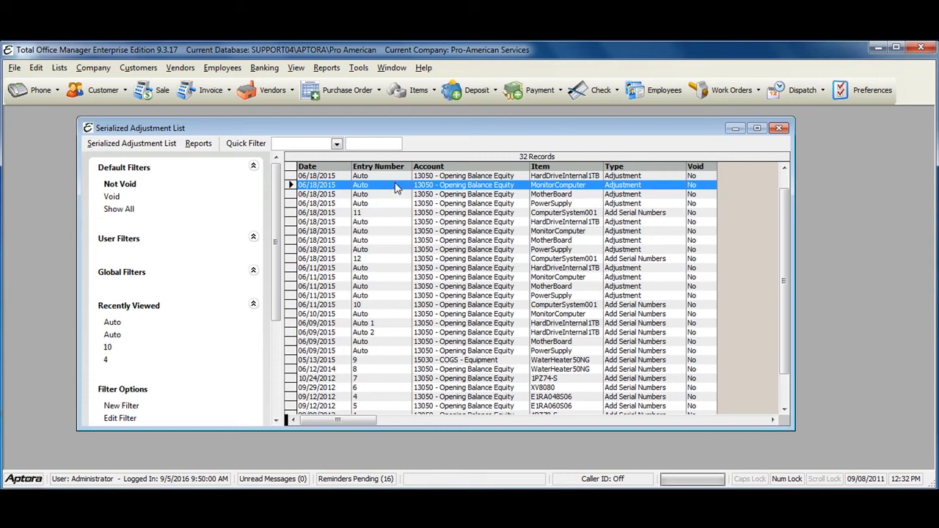
Start Add Serial Numbers entry 14 with item HardDriveInternal1TB and account COGS - Equipment
right_click(396, 188)
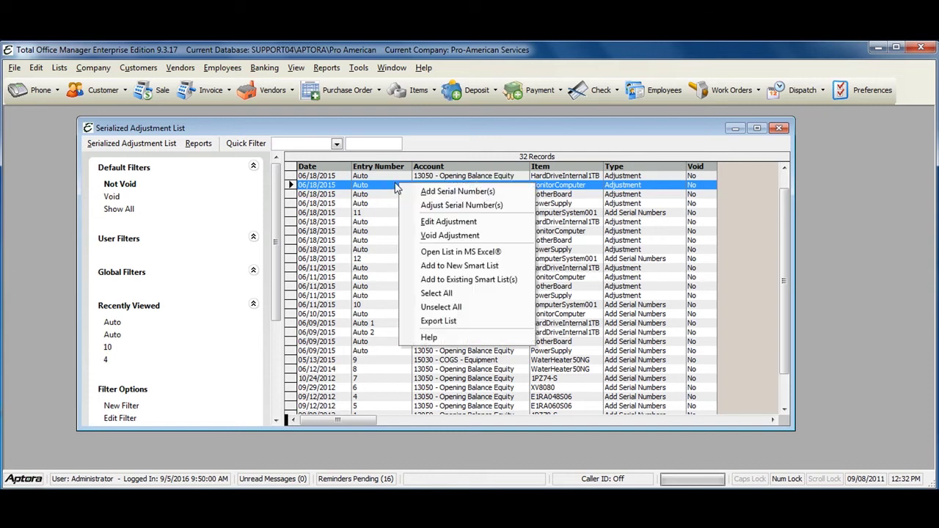
click(436, 192)
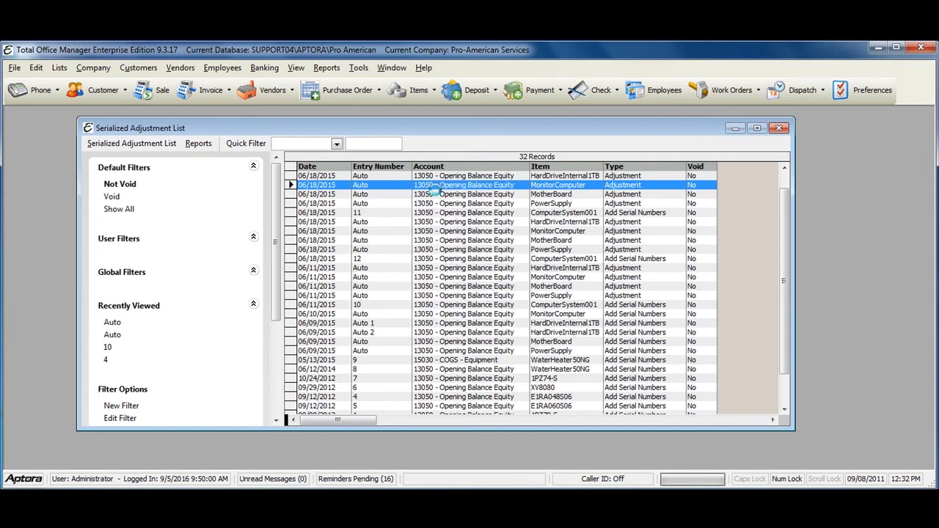
drag(401, 121, 376, 129)
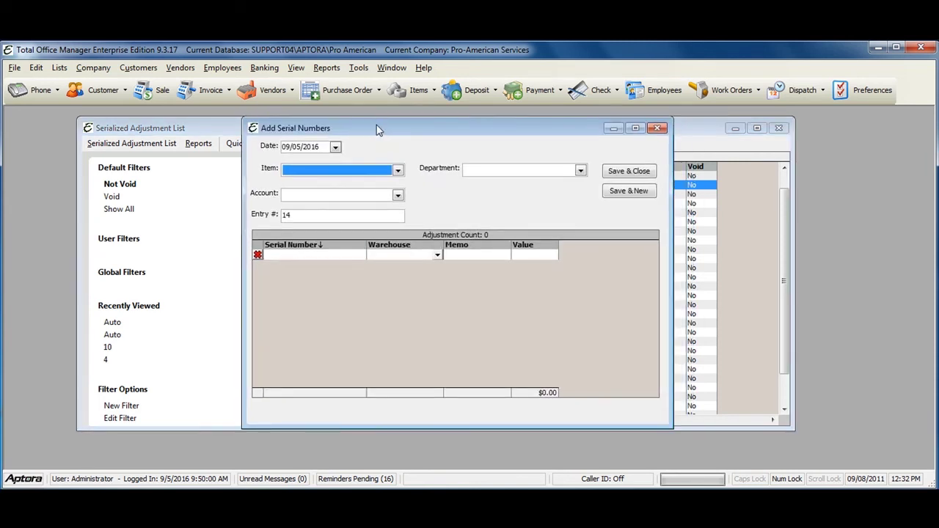
click(398, 171)
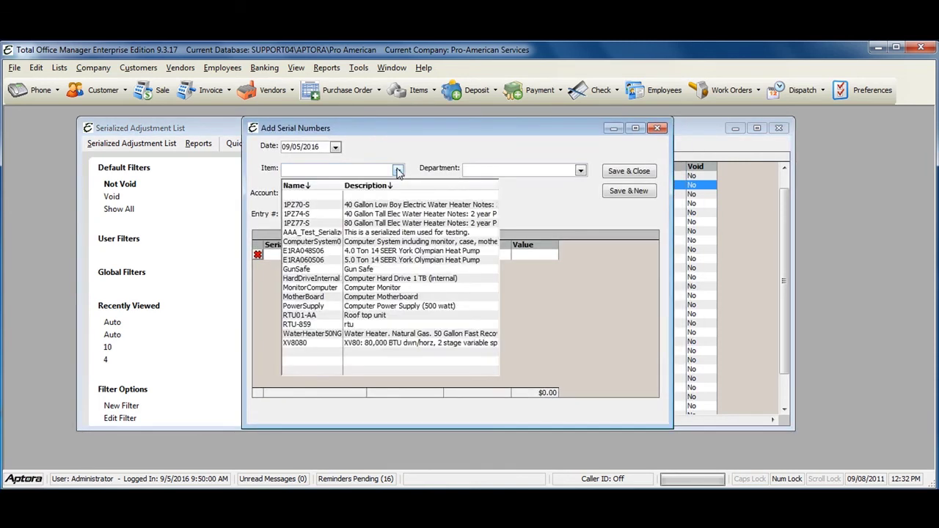
click(369, 279)
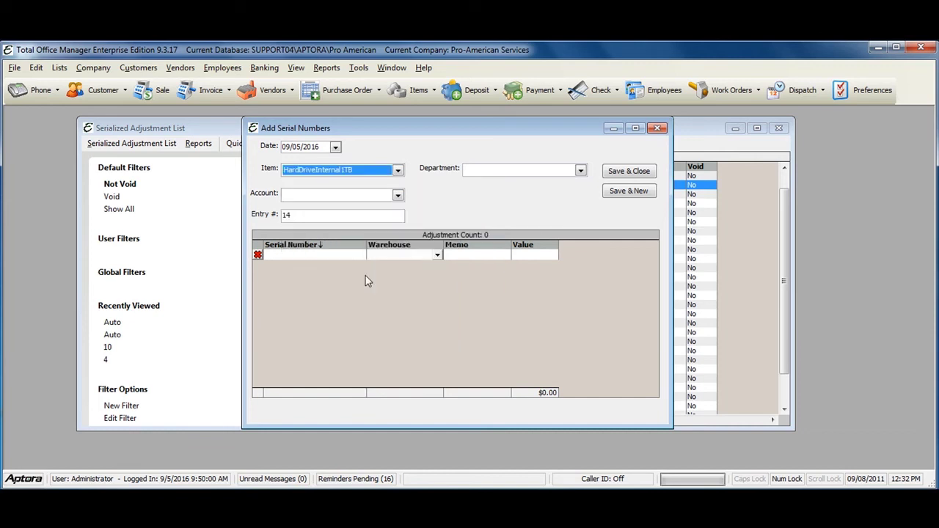
click(398, 196)
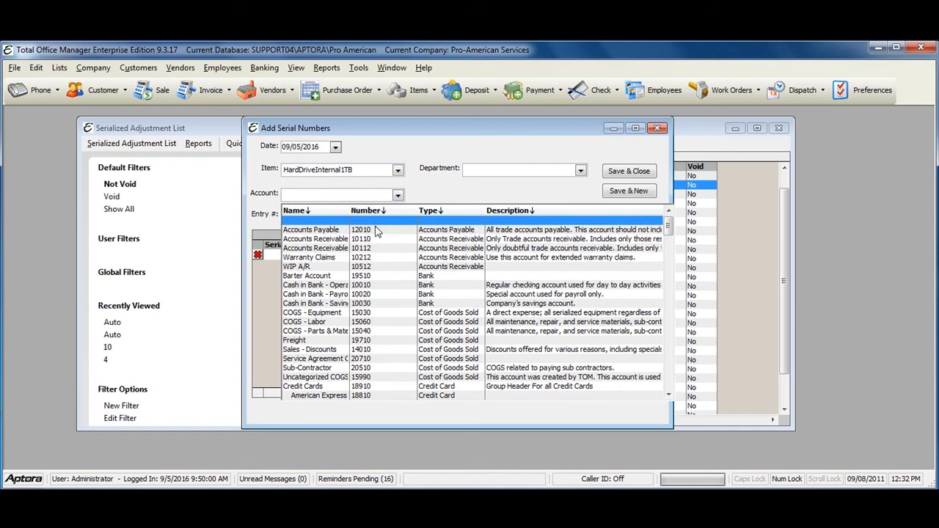
click(326, 313)
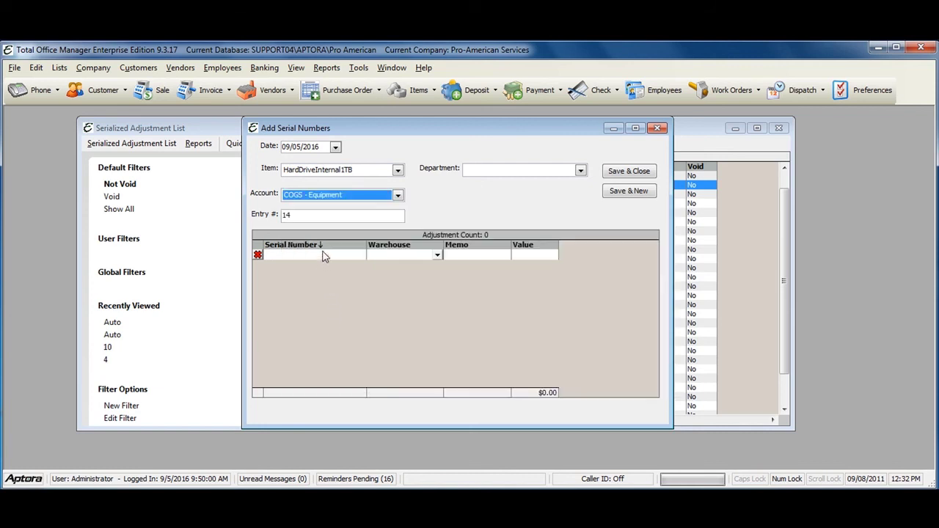
click(326, 255)
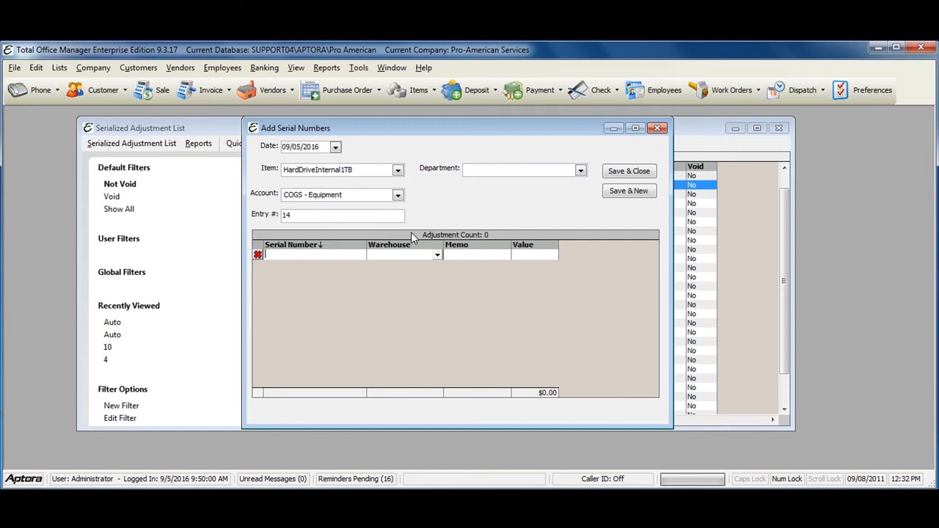
Enter serial number 1254789 with warehouse Building 2
text(1254789)
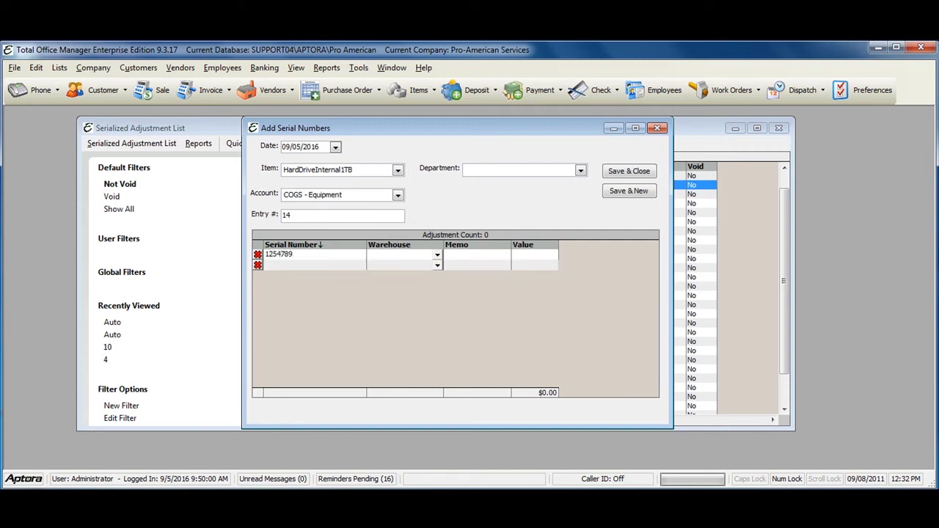
click(437, 255)
click(414, 281)
Give serial 1254789 a value of 200.00 and department Installation (comm)
click(473, 254)
click(542, 255)
text(200.00)
click(581, 171)
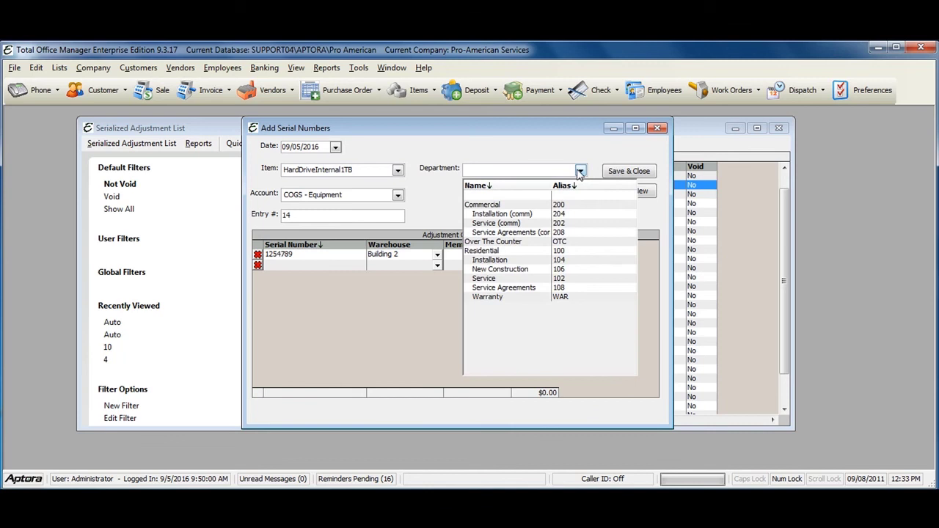
click(533, 214)
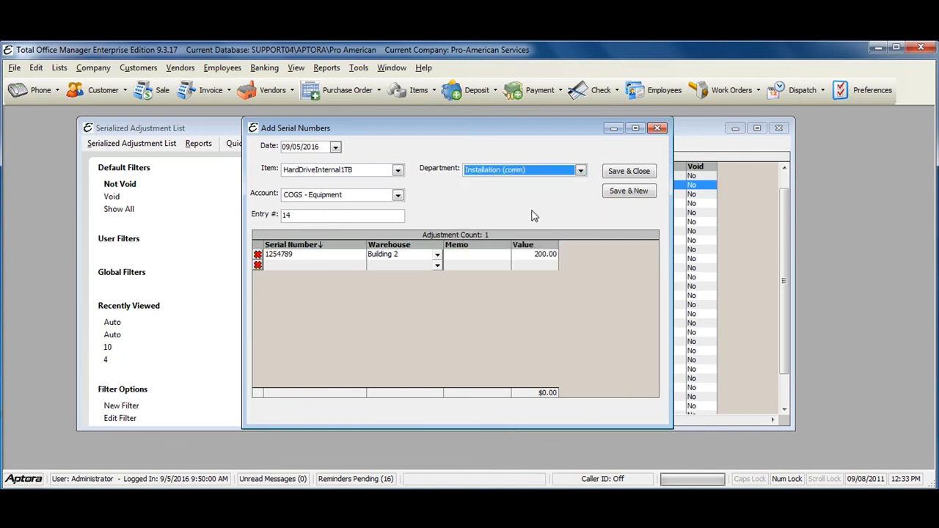